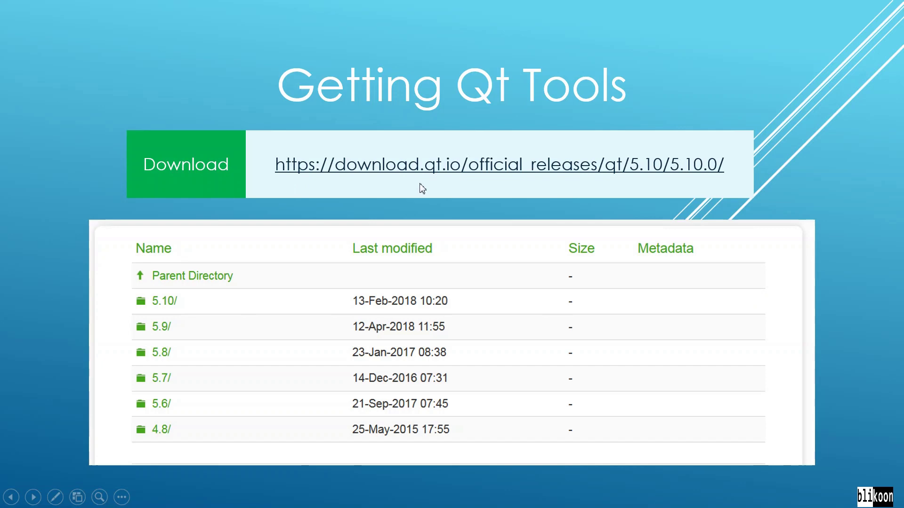
From the Index of / tab, browse download.qt.io to official_releases/qt/5.10/5.10.1/
key("alt+Tab")
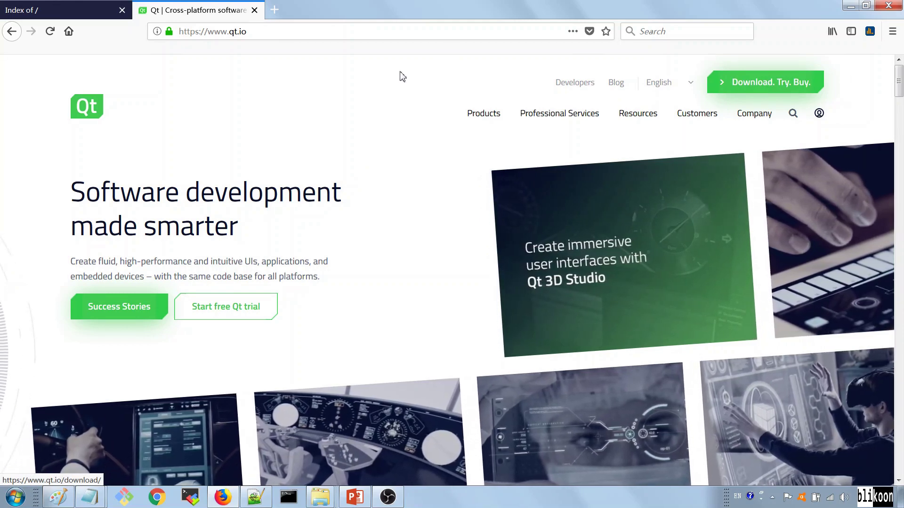
left_click(67, 10)
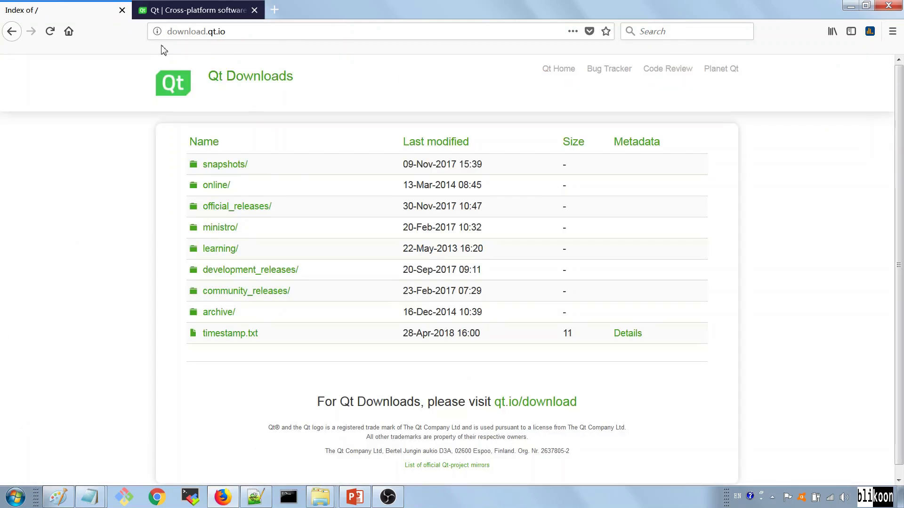
left_click(236, 35)
left_click(233, 212)
type("/official_releases/qt/")
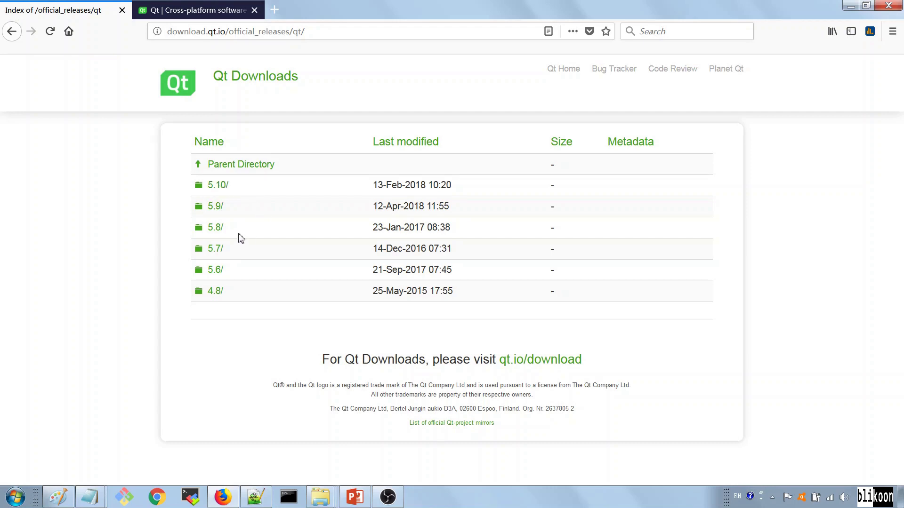
left_click(223, 193)
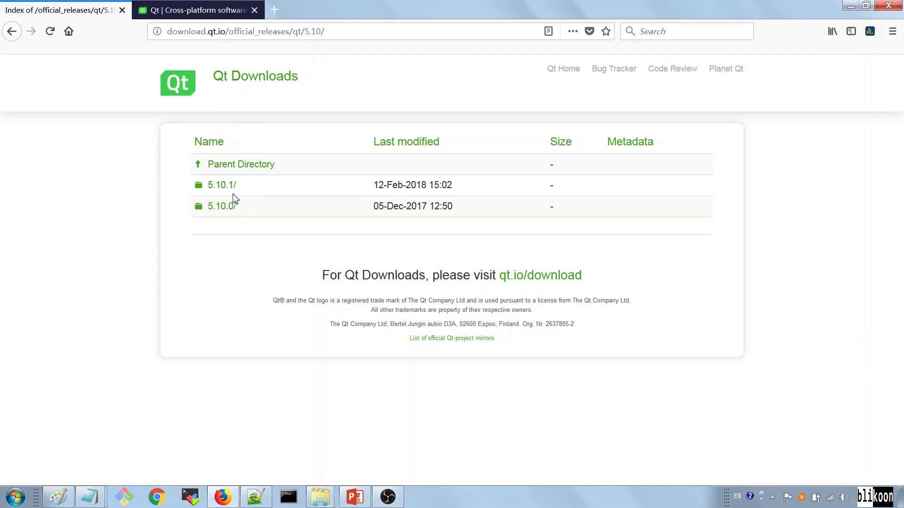
left_click(226, 187)
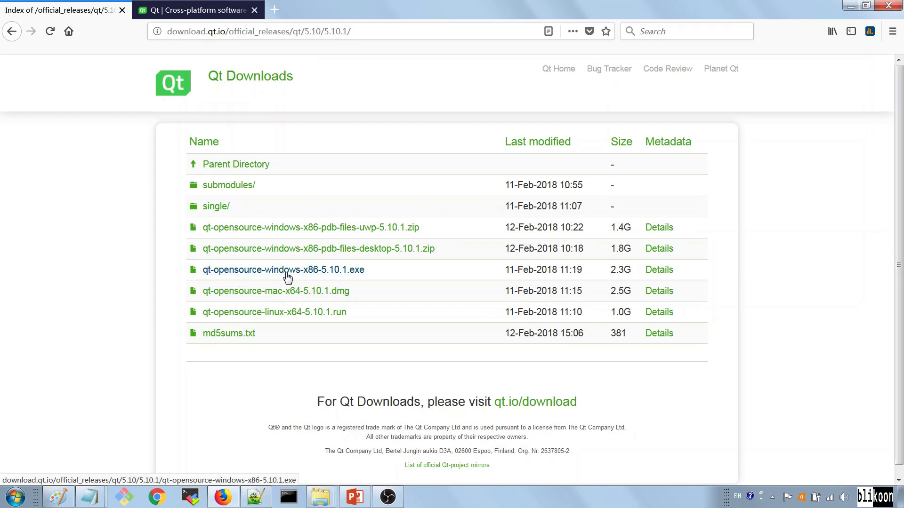
Save qt-opensource-windows-x86-5.10.1.exe from the mirror, then cancel it in the Downloads panel
left_click(349, 277)
left_click(340, 274)
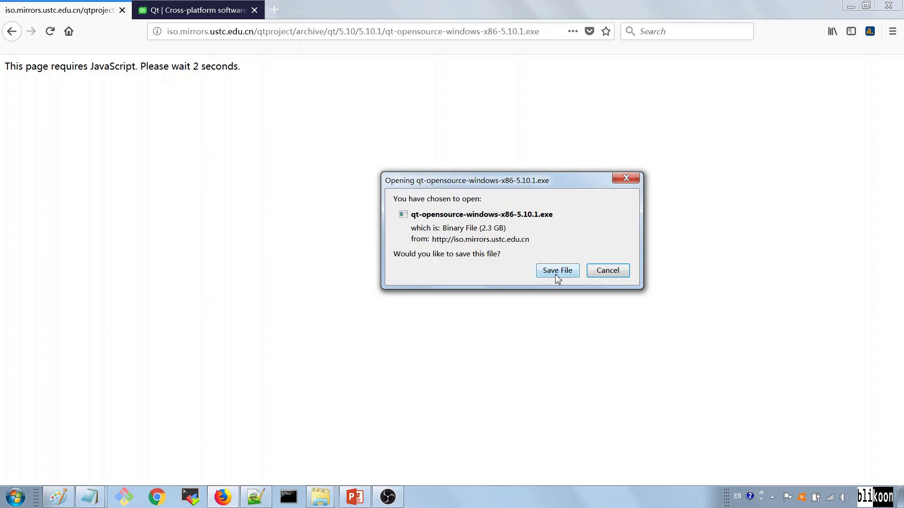
left_click(556, 272)
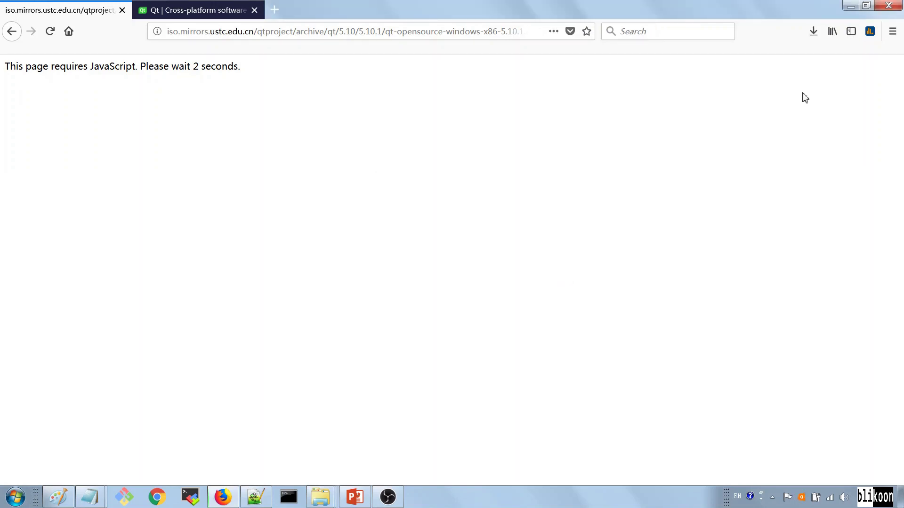
left_click(813, 32)
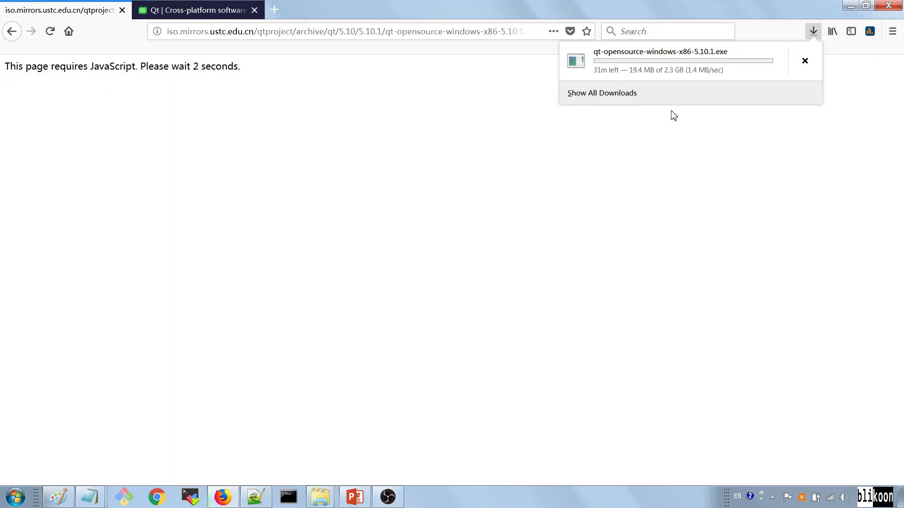
left_click(806, 66)
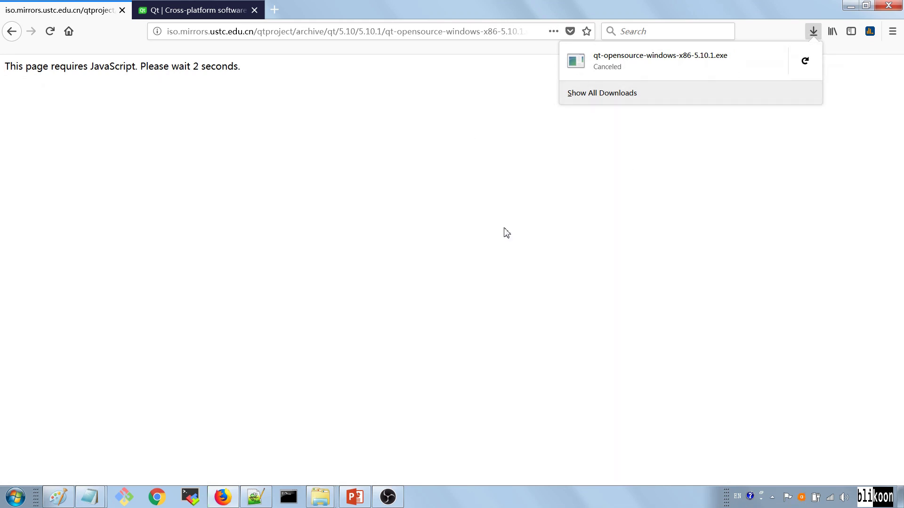
Bring up the Explorer Qt folder and run the qt-opensource-windows-x86-5.10.1 installer
left_click(321, 497)
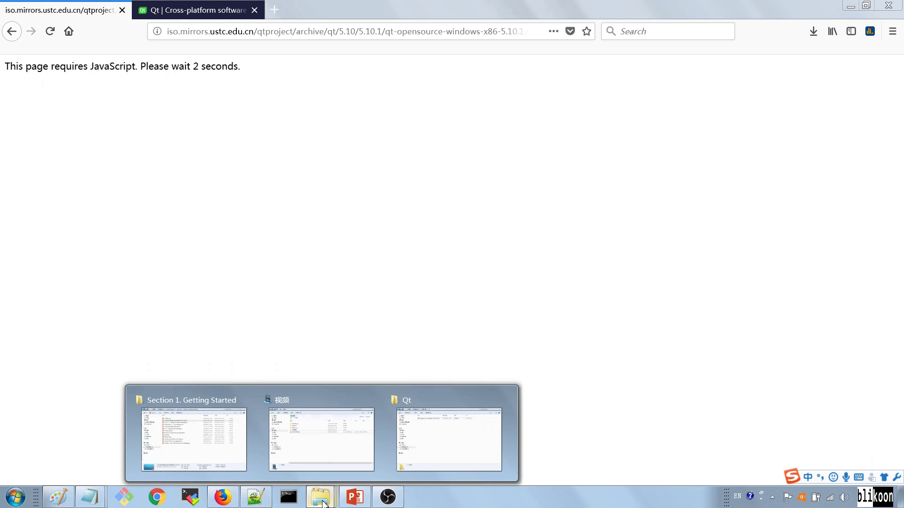
left_click(455, 451)
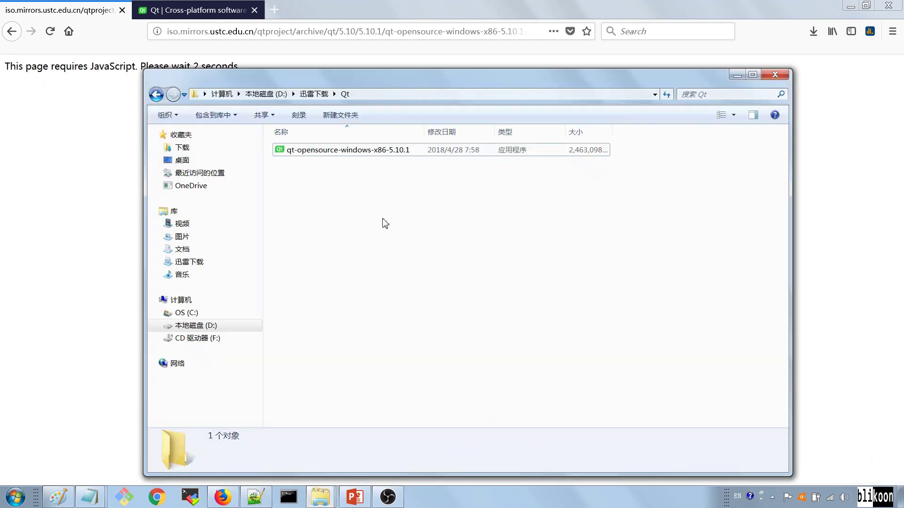
left_click(333, 155)
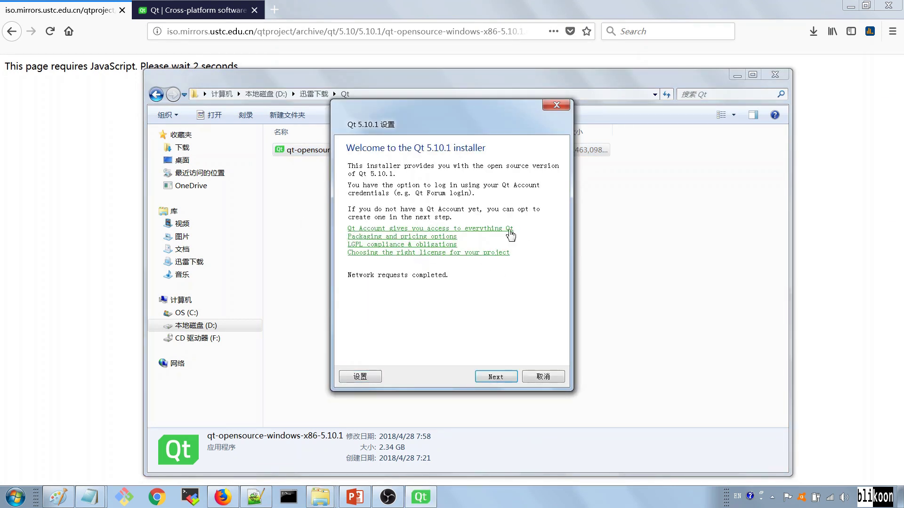
Pass the installer welcome page and skip the Qt Account login
left_click(498, 379)
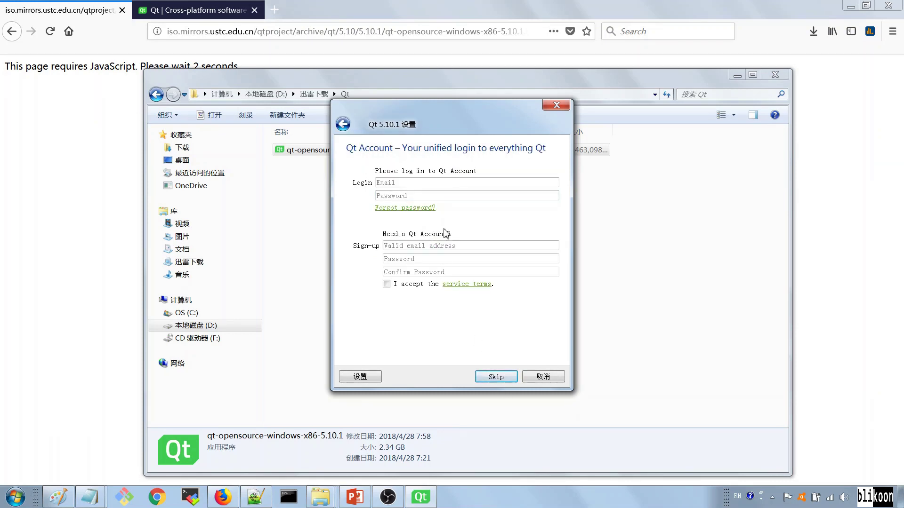
left_click(502, 378)
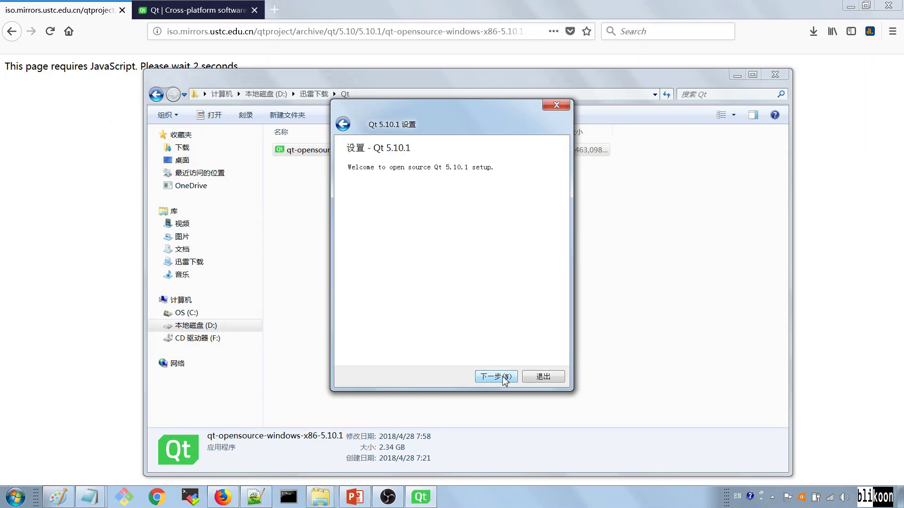
left_click(502, 378)
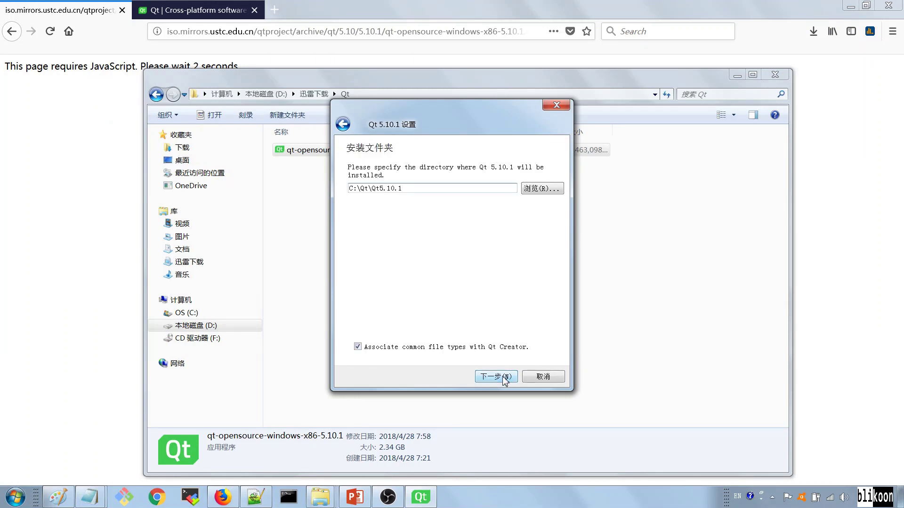
Keep C:\Qt\Qt5.10.1 as the installation folder and continue
triple_click(411, 189)
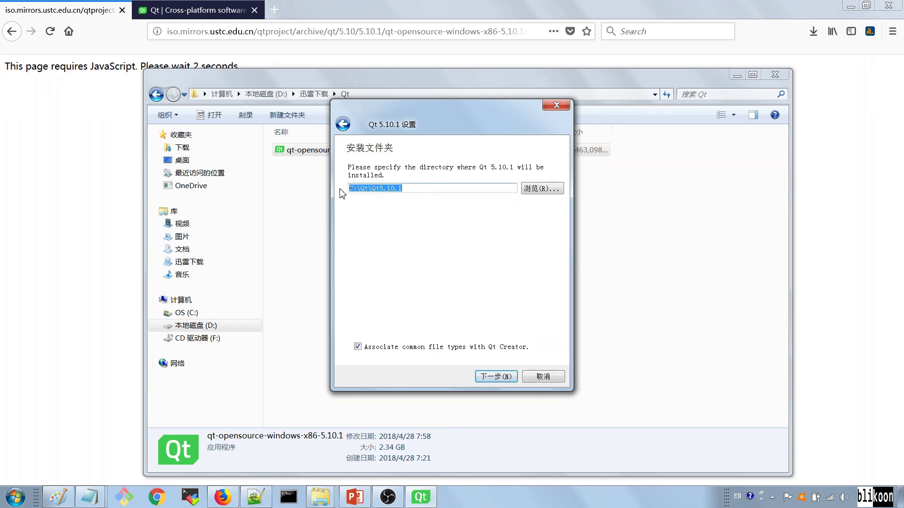
left_click(377, 191)
left_click_drag(410, 190, 321, 195)
left_click(497, 377)
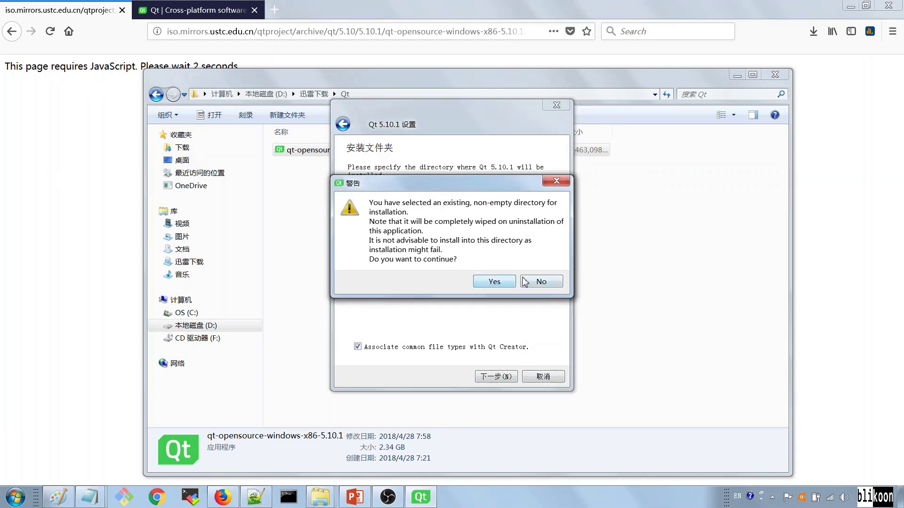
Confirm the existing folder, tick MinGW 5.3.0 32 bit under Qt 5.10.1, and continue
left_click(497, 284)
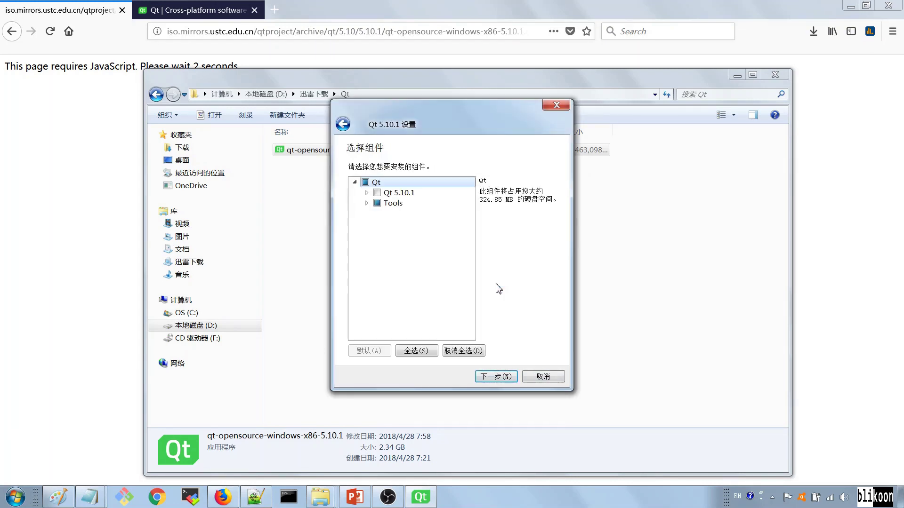
left_click(367, 192)
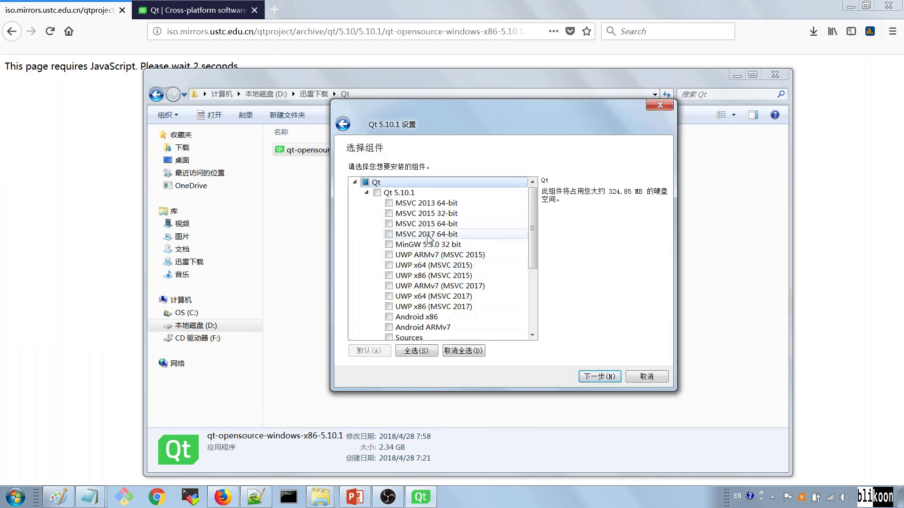
scroll(532, 282, "down", 4)
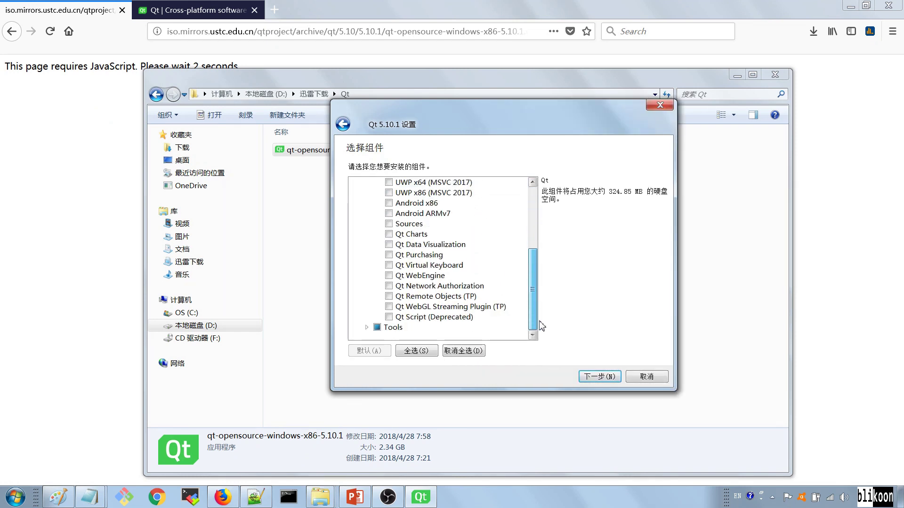
left_click(367, 327)
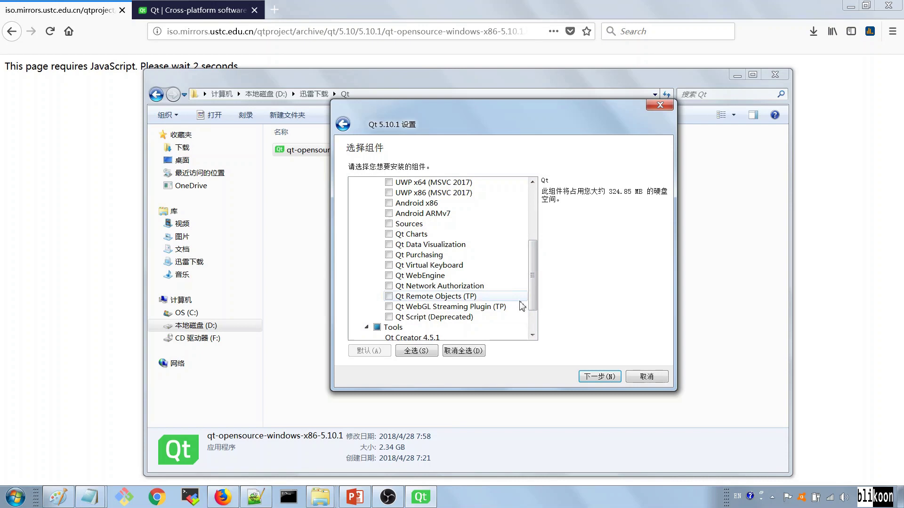
scroll(533, 304, "down", 3)
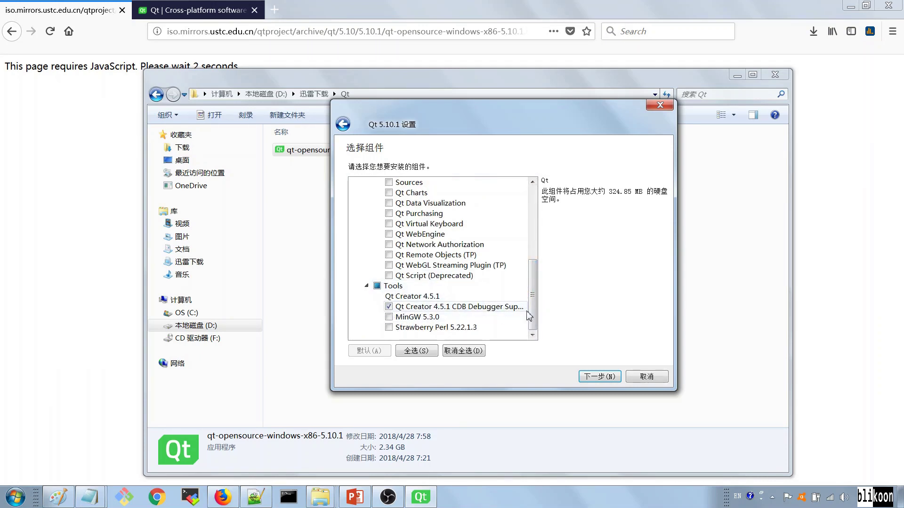
left_click_drag(534, 319, 536, 234)
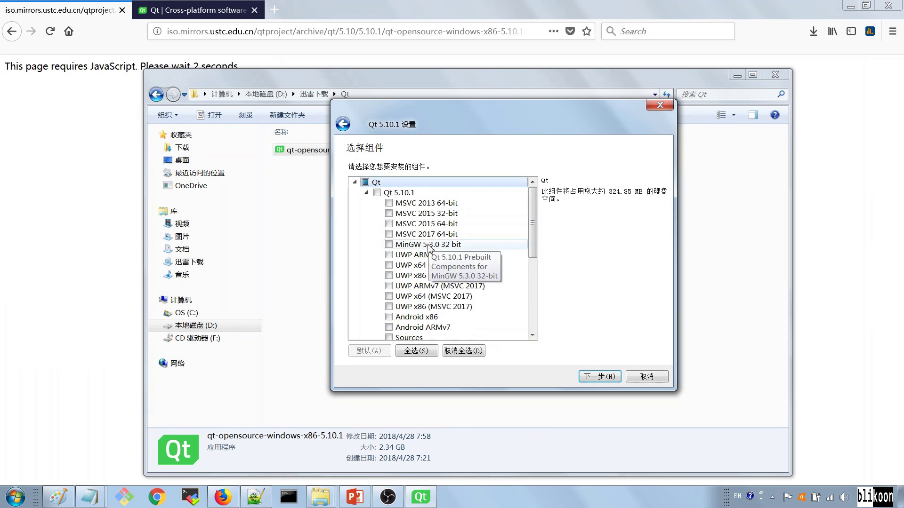
left_click(388, 245)
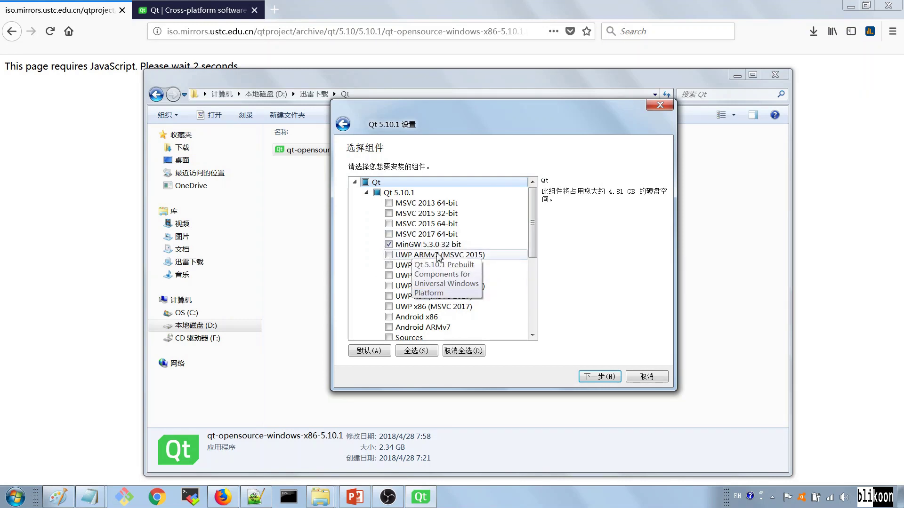
left_click(611, 378)
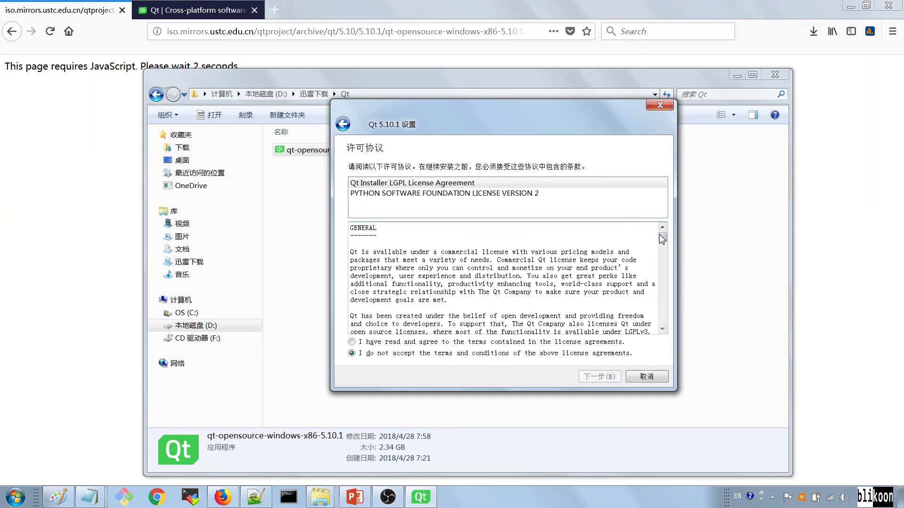
left_click_drag(665, 240, 665, 247)
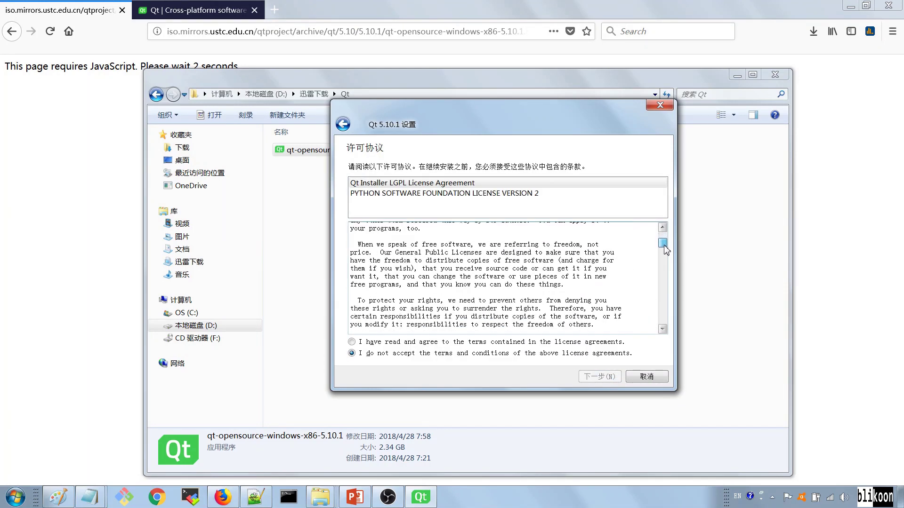
Agree to the license terms and pass the Start Menu page with its default folder
left_click(352, 343)
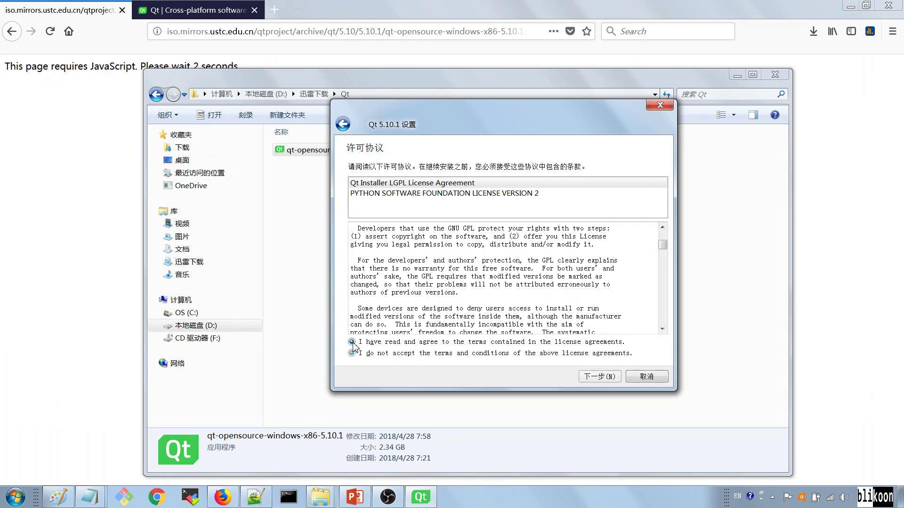
left_click(598, 376)
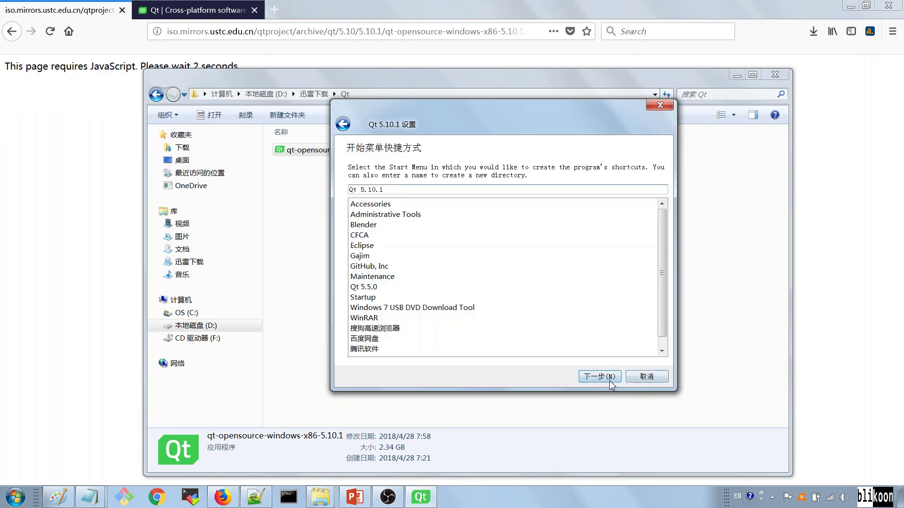
left_click(600, 377)
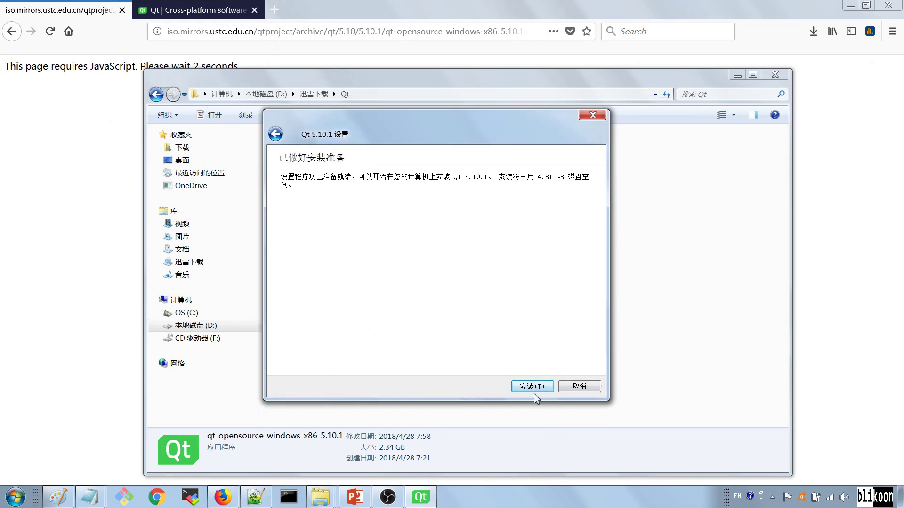
Install Qt 5.10.1 and read the detailed log, highlighting the C:\Qt\Qt5.10.1\dist path lines
left_click(532, 387)
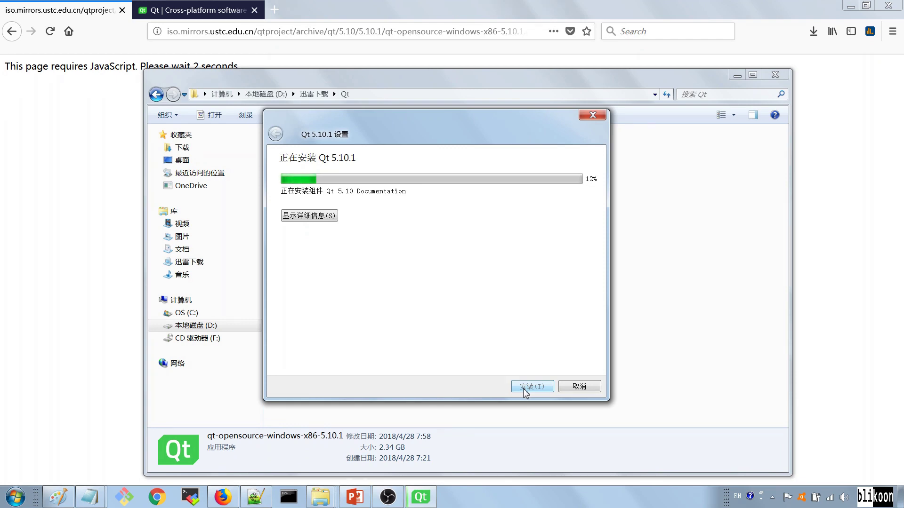
left_click(307, 216)
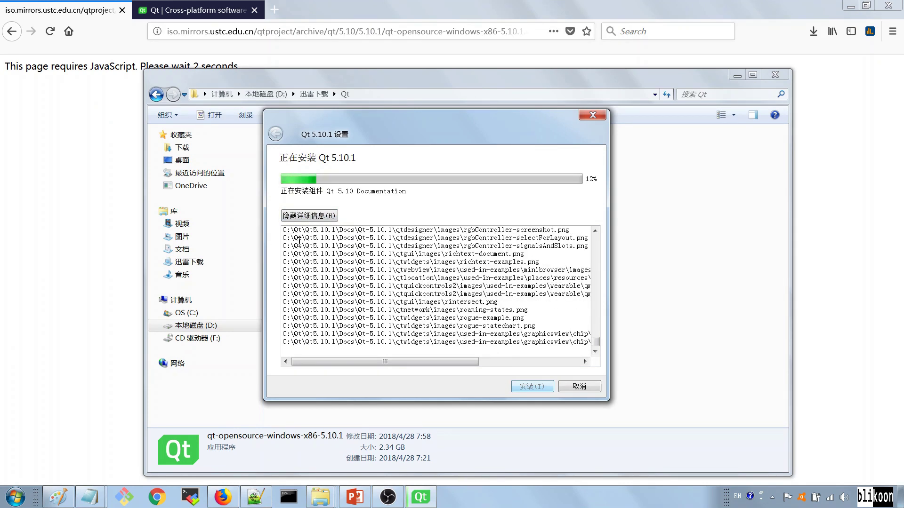
left_click_drag(388, 269, 381, 281)
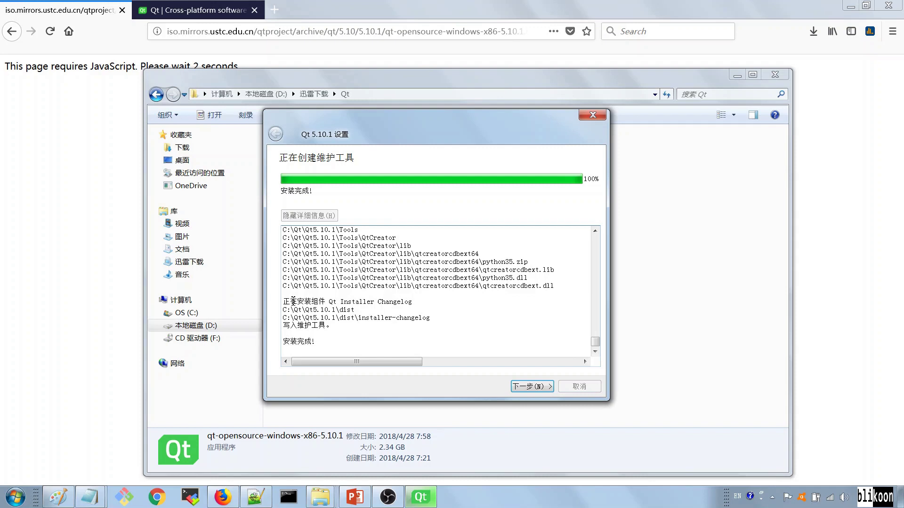
left_click_drag(298, 299, 397, 302)
left_click(333, 310)
left_click_drag(285, 309, 349, 308)
left_click(308, 316)
left_click_drag(295, 318, 369, 318)
left_click(383, 321)
left_click_drag(432, 320, 321, 310)
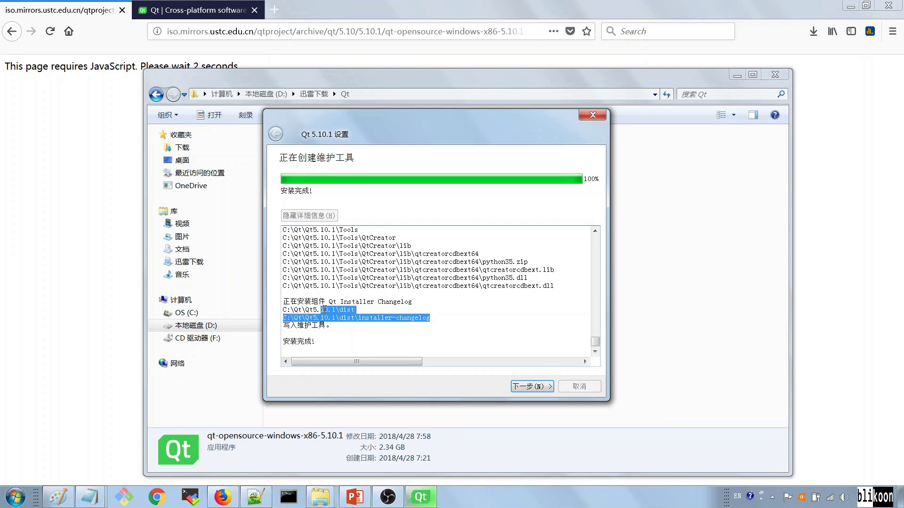
Finish the setup wizard with Launch Qt Creator unticked
left_click(531, 386)
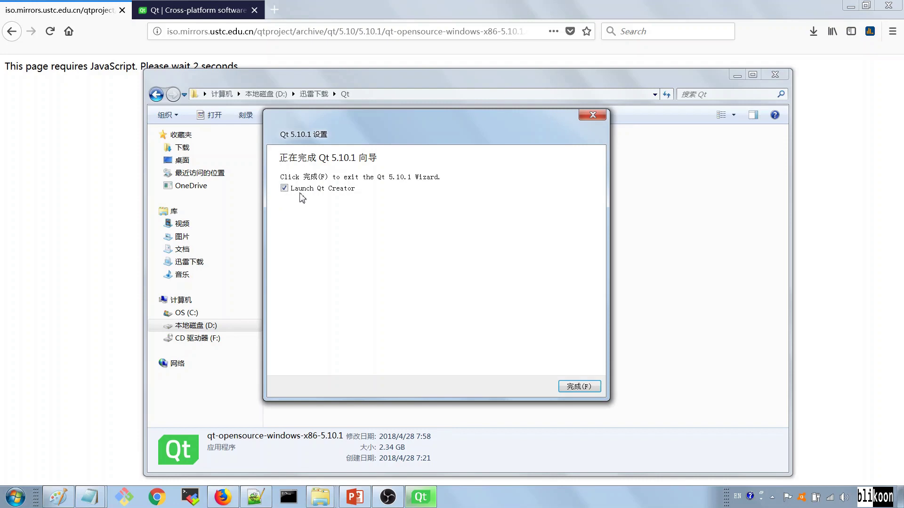
left_click(284, 189)
left_click(582, 387)
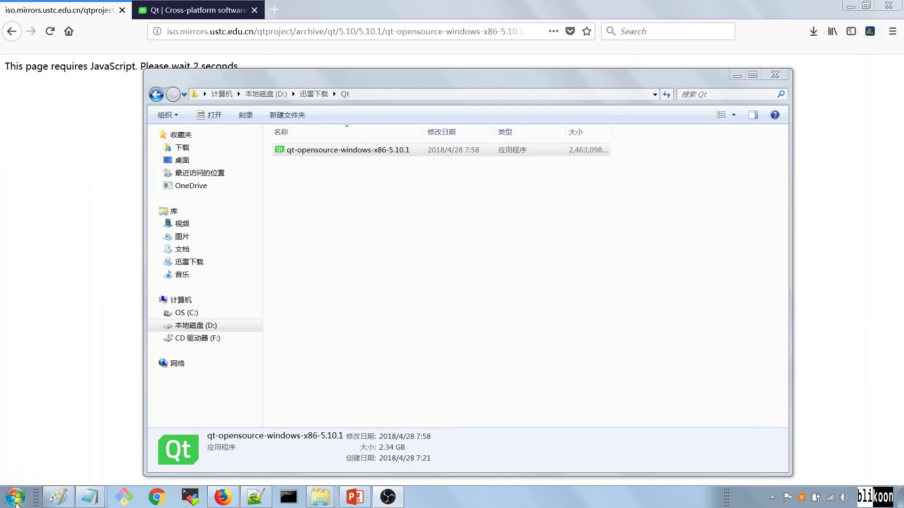
Launch Qt Creator 4.5.1 (Community) from the Qt 5.10.1 folder under All Programs
left_click(16, 499)
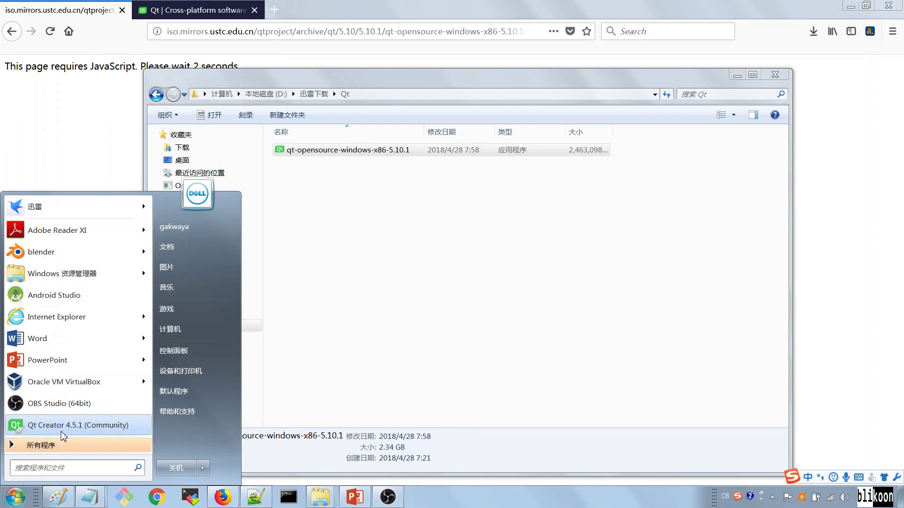
left_click(57, 446)
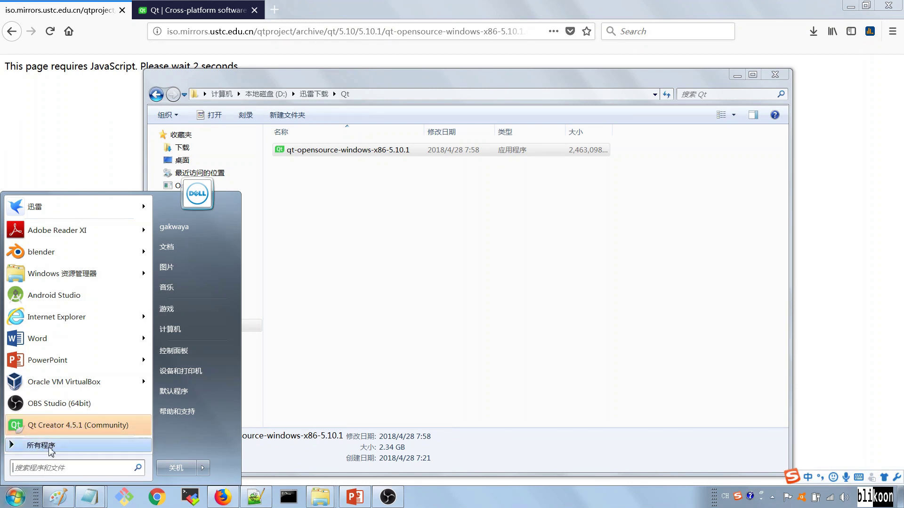
scroll(71, 387, "down", 3)
scroll(69, 386, "down", 5)
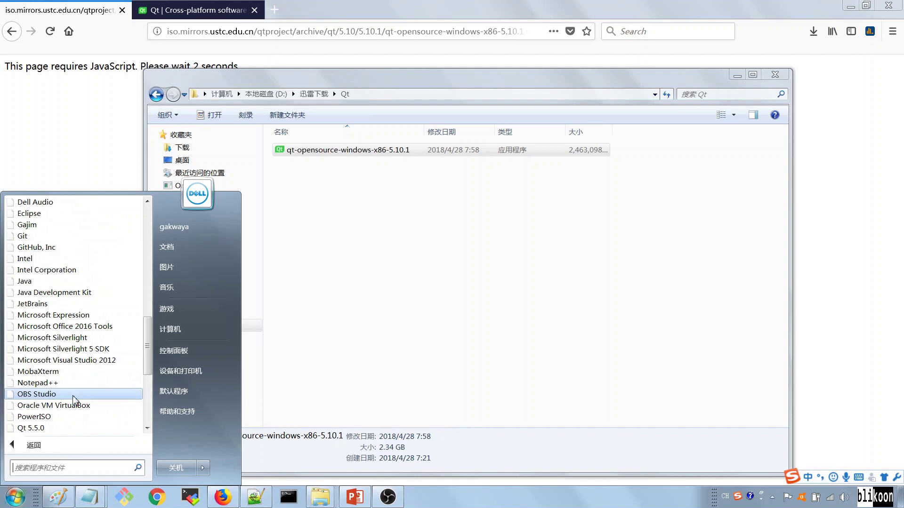
scroll(57, 381, "down", 3)
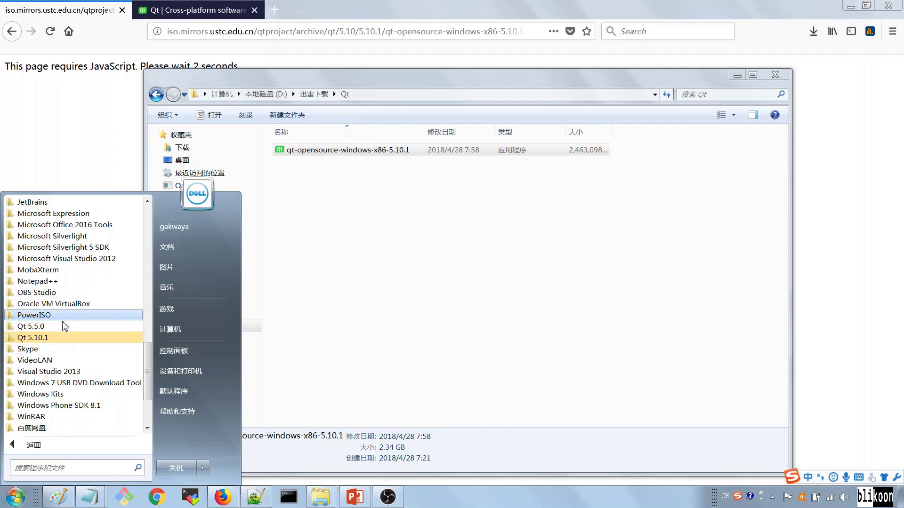
left_click(54, 341)
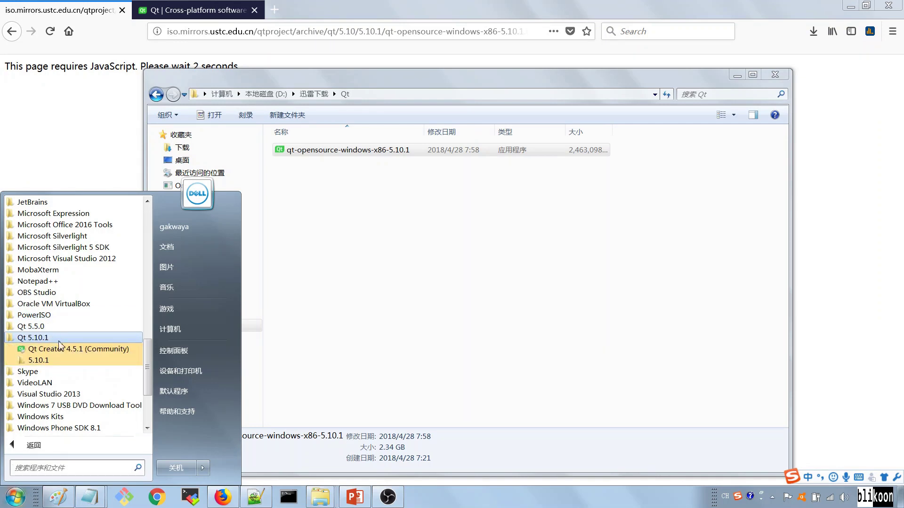
left_click(69, 349)
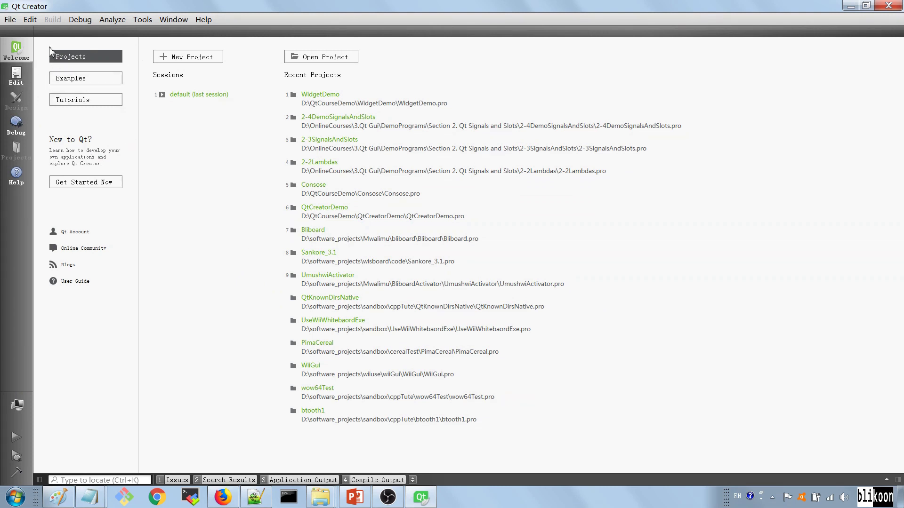
Switch Qt Creator to Edit mode from the left sidebar
left_click(16, 77)
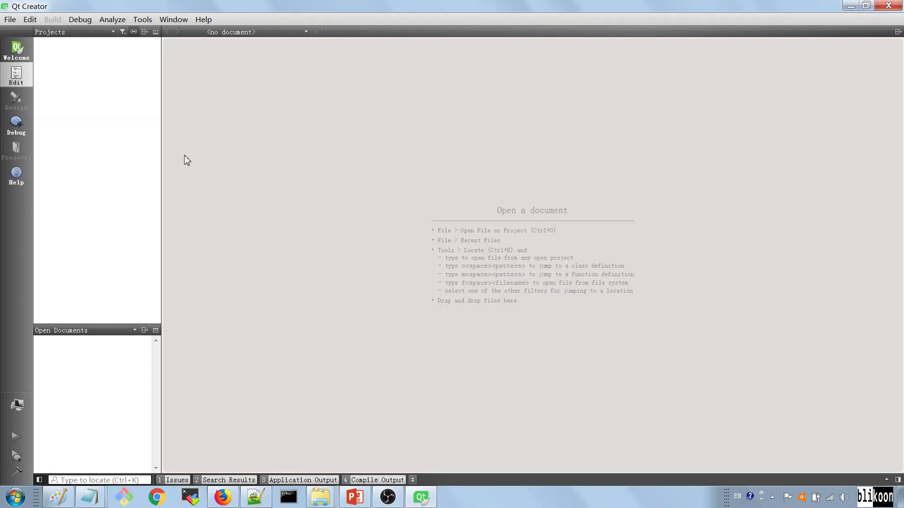
Start a Qt Widgets Application project named 1-2QtCreatorDemo and choose its folder
left_click(10, 19)
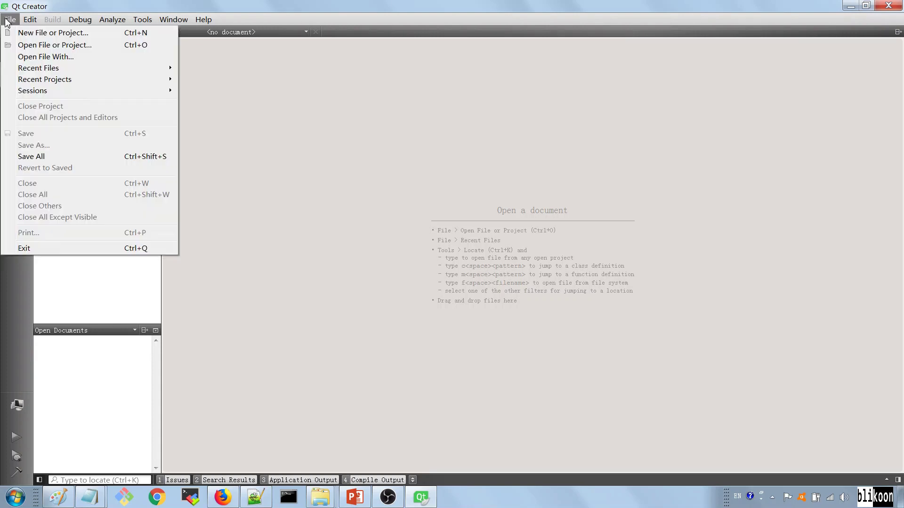
left_click(40, 38)
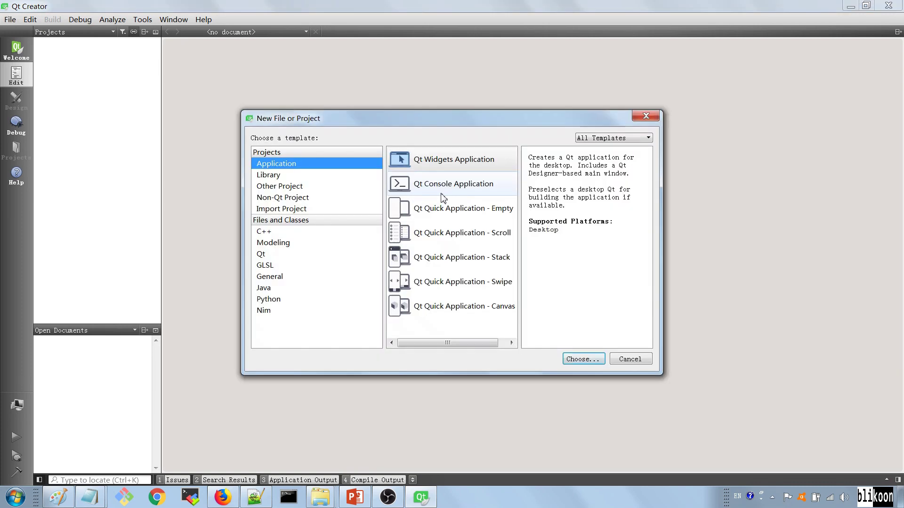
left_click(443, 167)
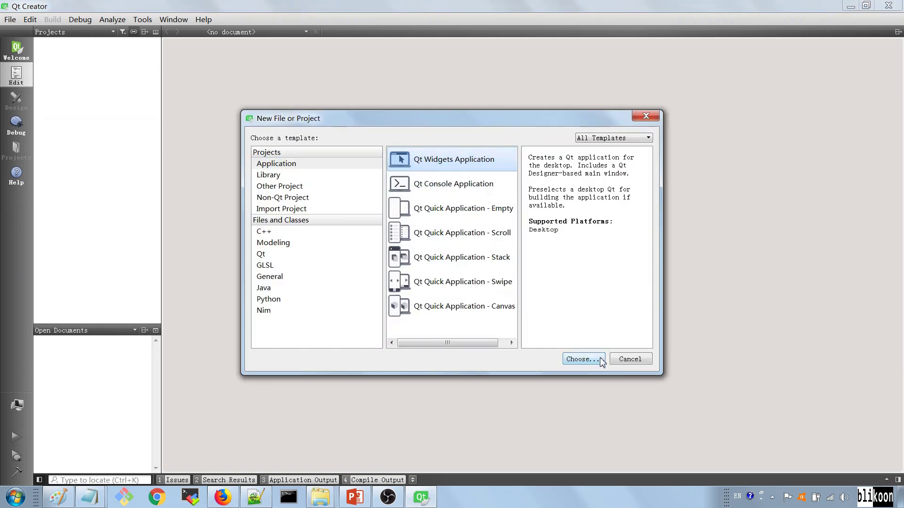
left_click(585, 359)
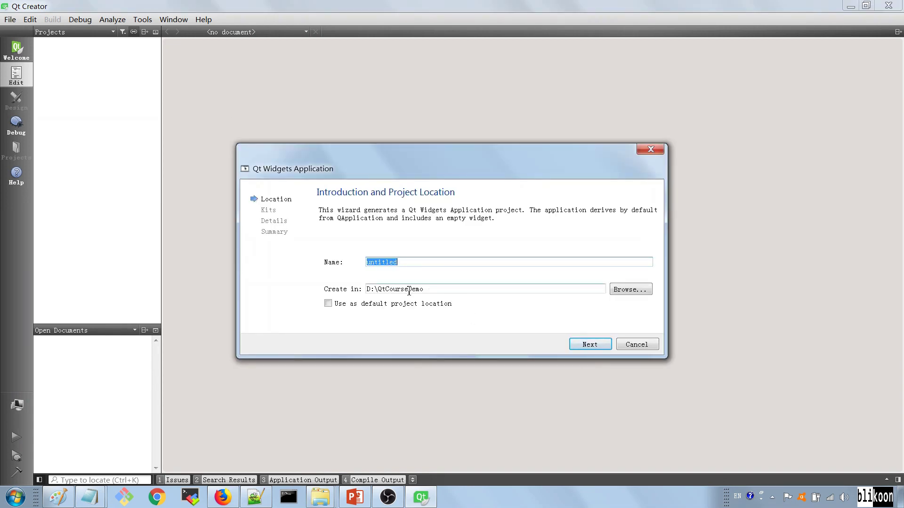
left_click(640, 292)
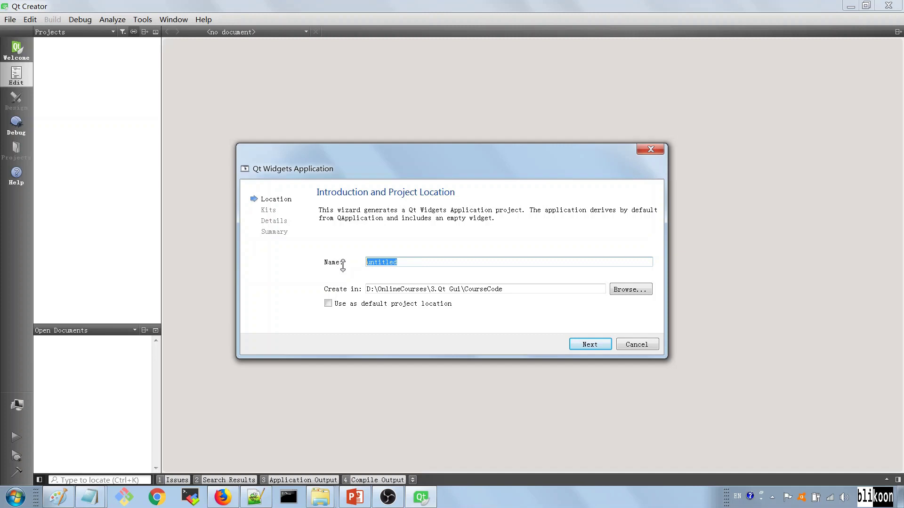
type("1-2Q")
type("tCreatorDemo")
left_click(597, 346)
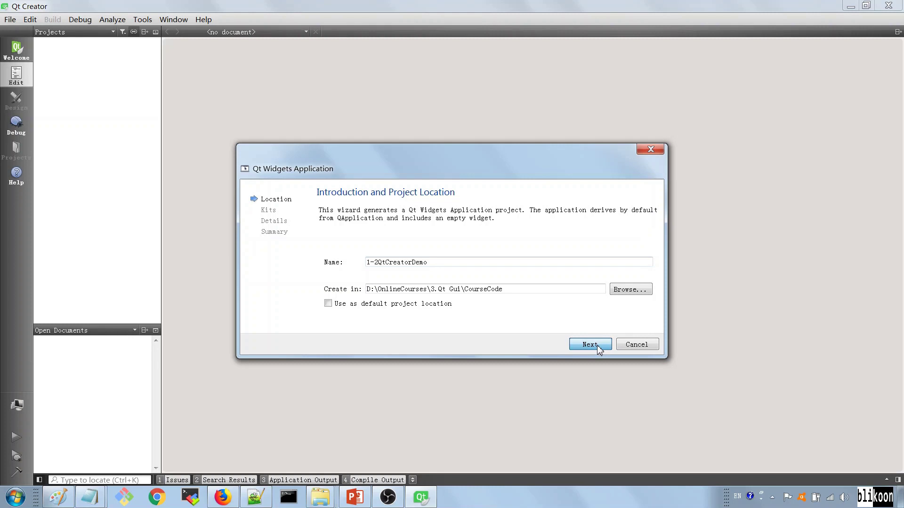
Give the Widget class the QWidget base class and create the project
left_click(597, 346)
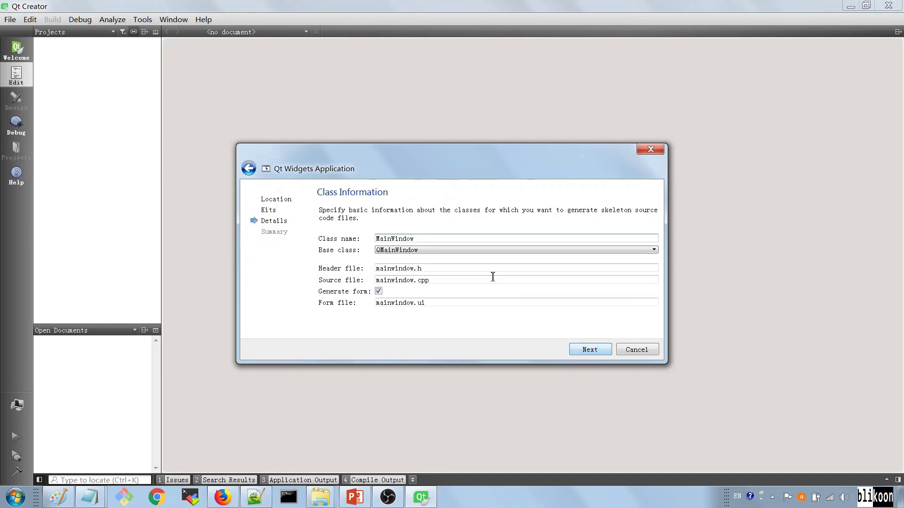
left_click(420, 255)
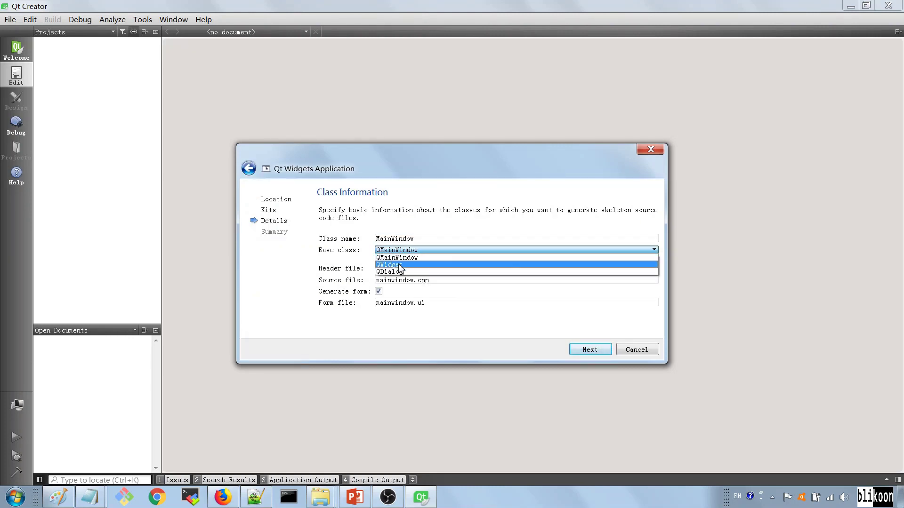
left_click(400, 265)
left_click_drag(447, 176, 460, 127)
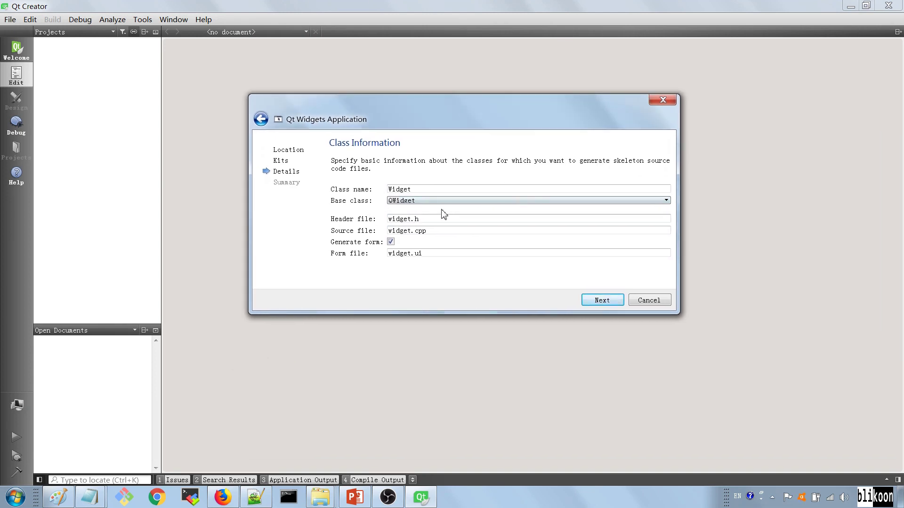
mouse_move(455, 112)
left_mouse_down()
mouse_move(385, 121)
mouse_move(435, 109)
left_mouse_up()
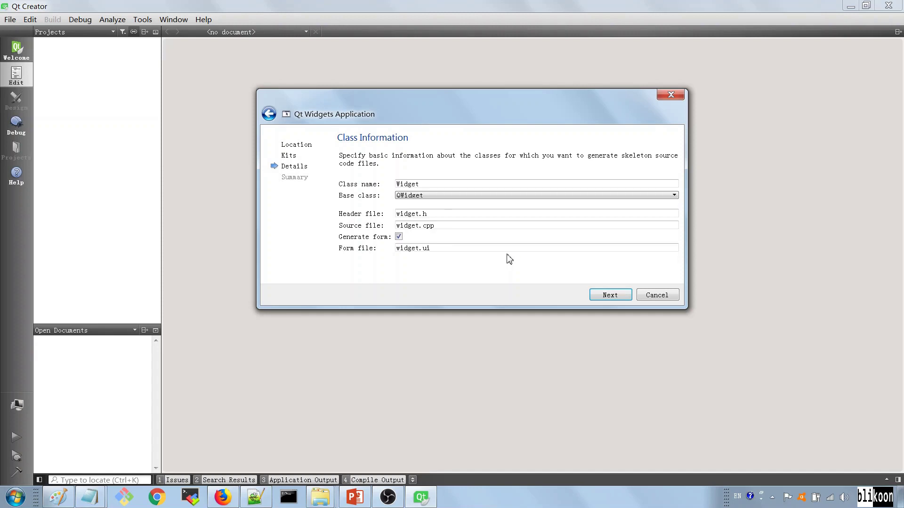
left_click(610, 300)
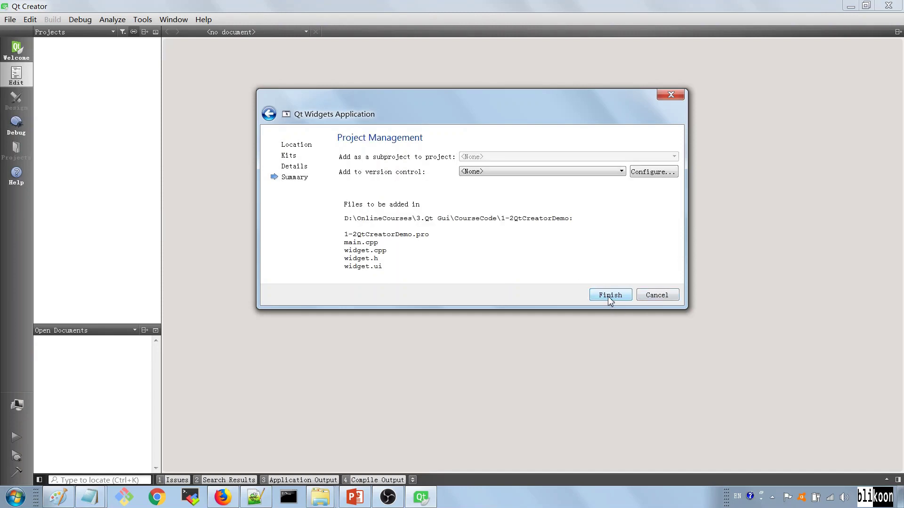
left_click(613, 303)
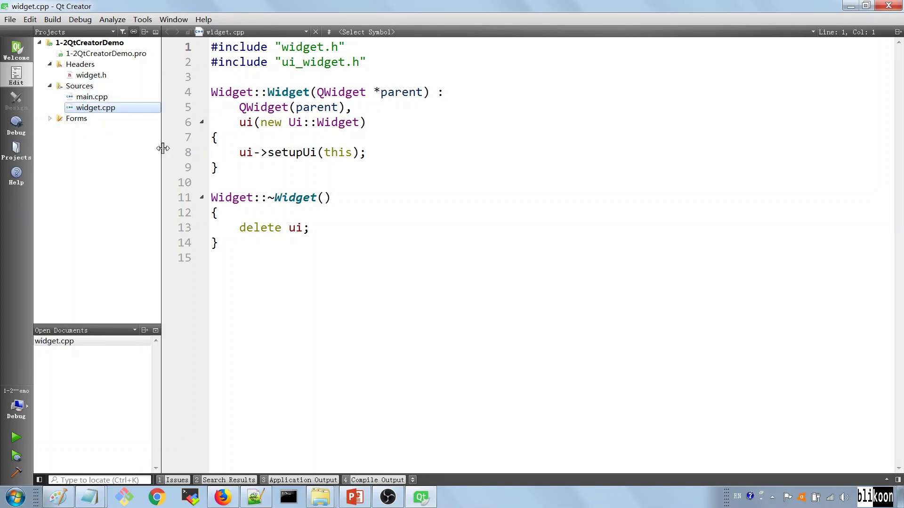
Place the cursor in widget.cpp's destructor and build and run 1-2QtCreatorDemo
left_click(240, 212)
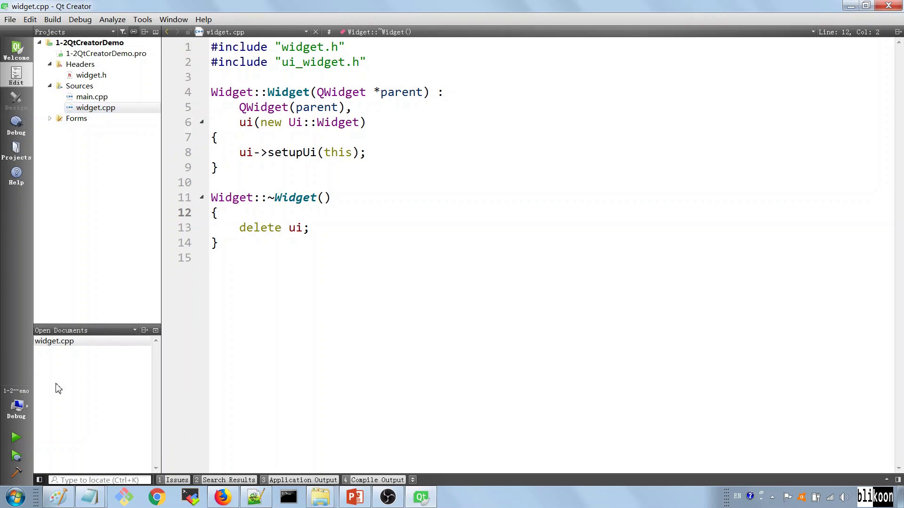
left_click(17, 441)
Show Compile Output and highlight the compiler, link and mingw32-make exit lines
left_click(381, 481)
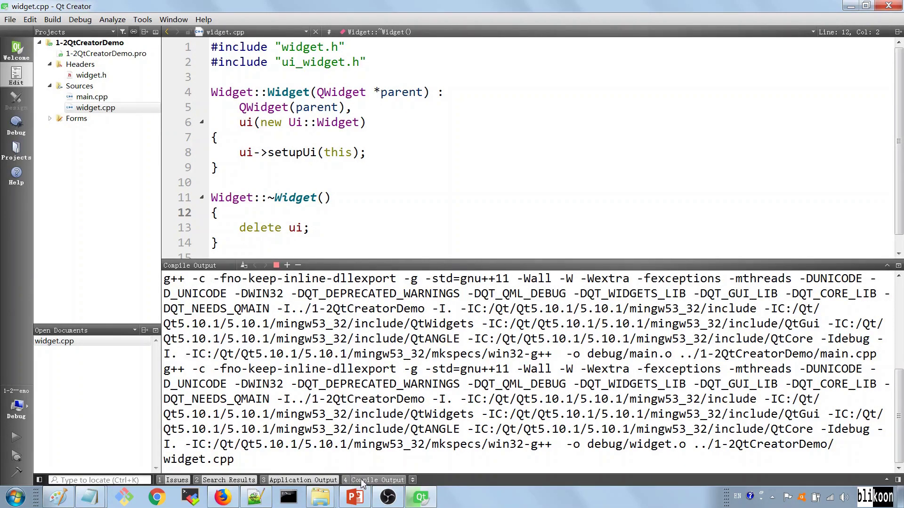
left_click_drag(221, 314, 382, 416)
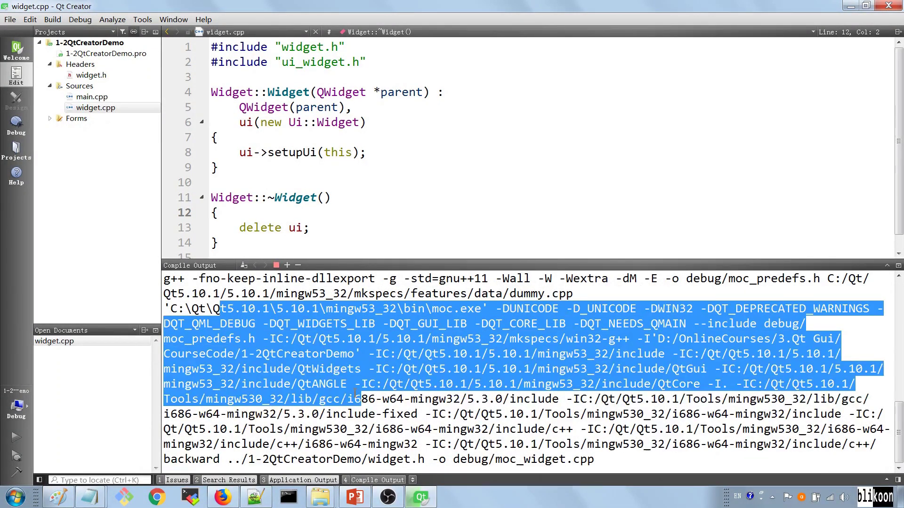
left_click(463, 428)
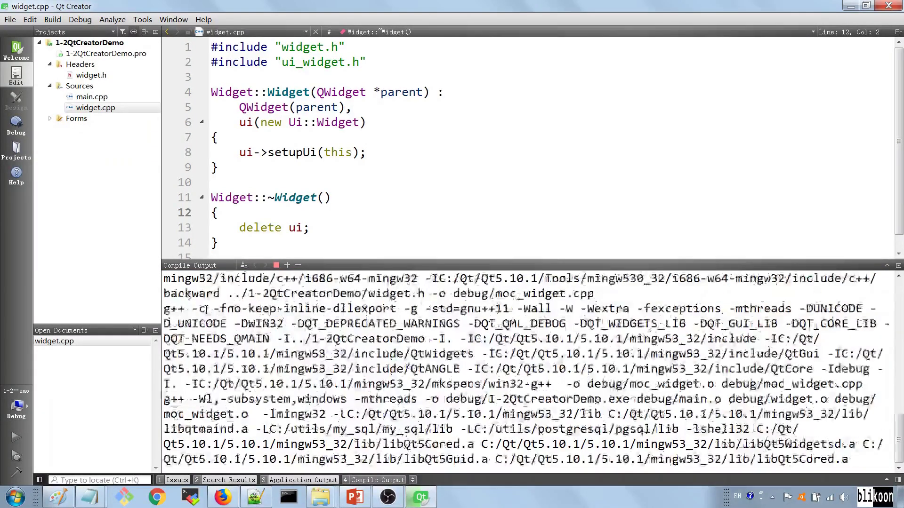
left_click_drag(201, 294, 406, 445)
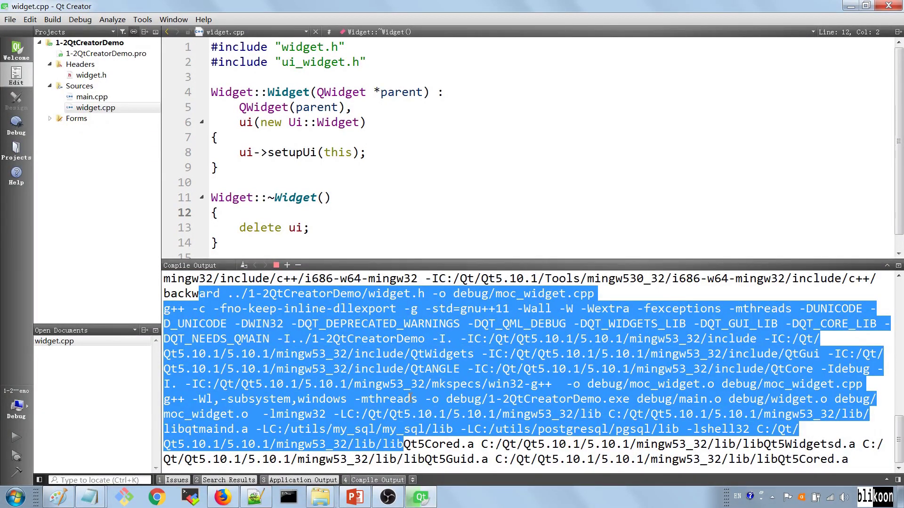
left_click(439, 427)
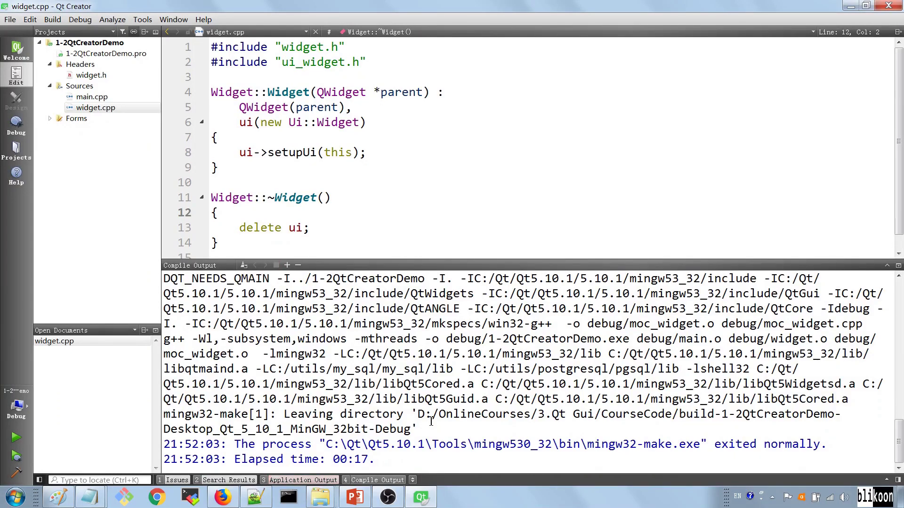
left_click_drag(222, 446, 620, 446)
left_click(290, 443)
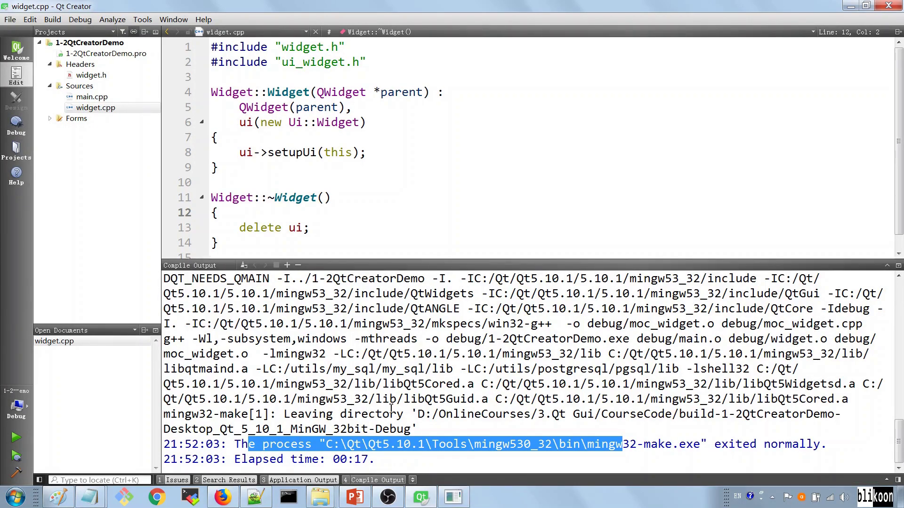
Raise the empty Widget window and drag it up and right over the editor
left_click(456, 500)
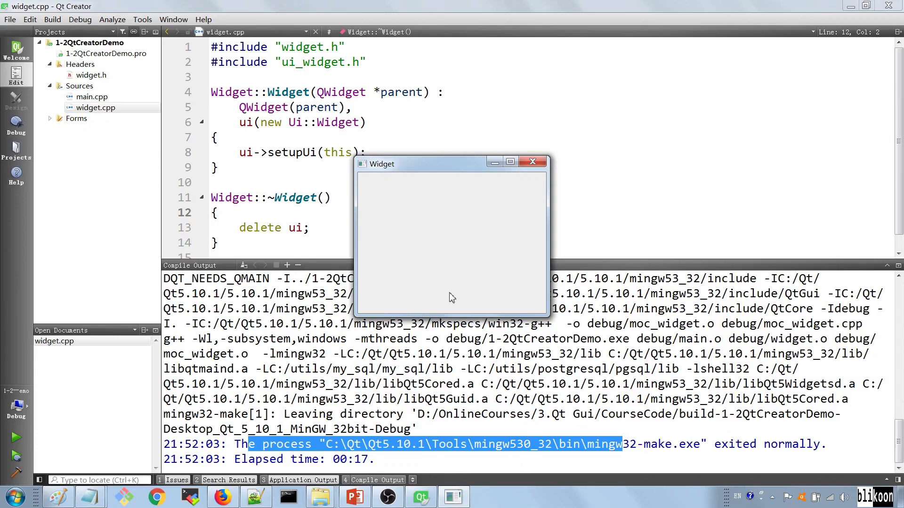
mouse_move(430, 162)
left_mouse_down()
mouse_move(519, 154)
mouse_move(454, 127)
left_mouse_up()
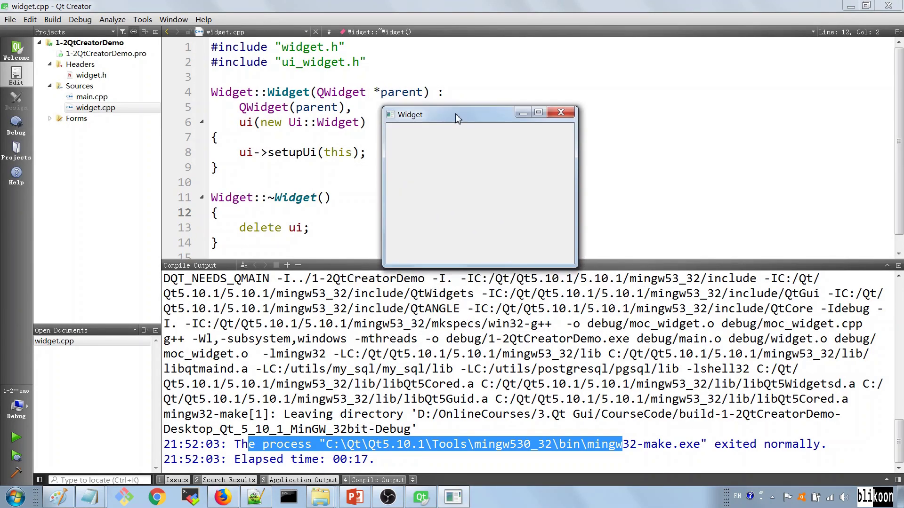